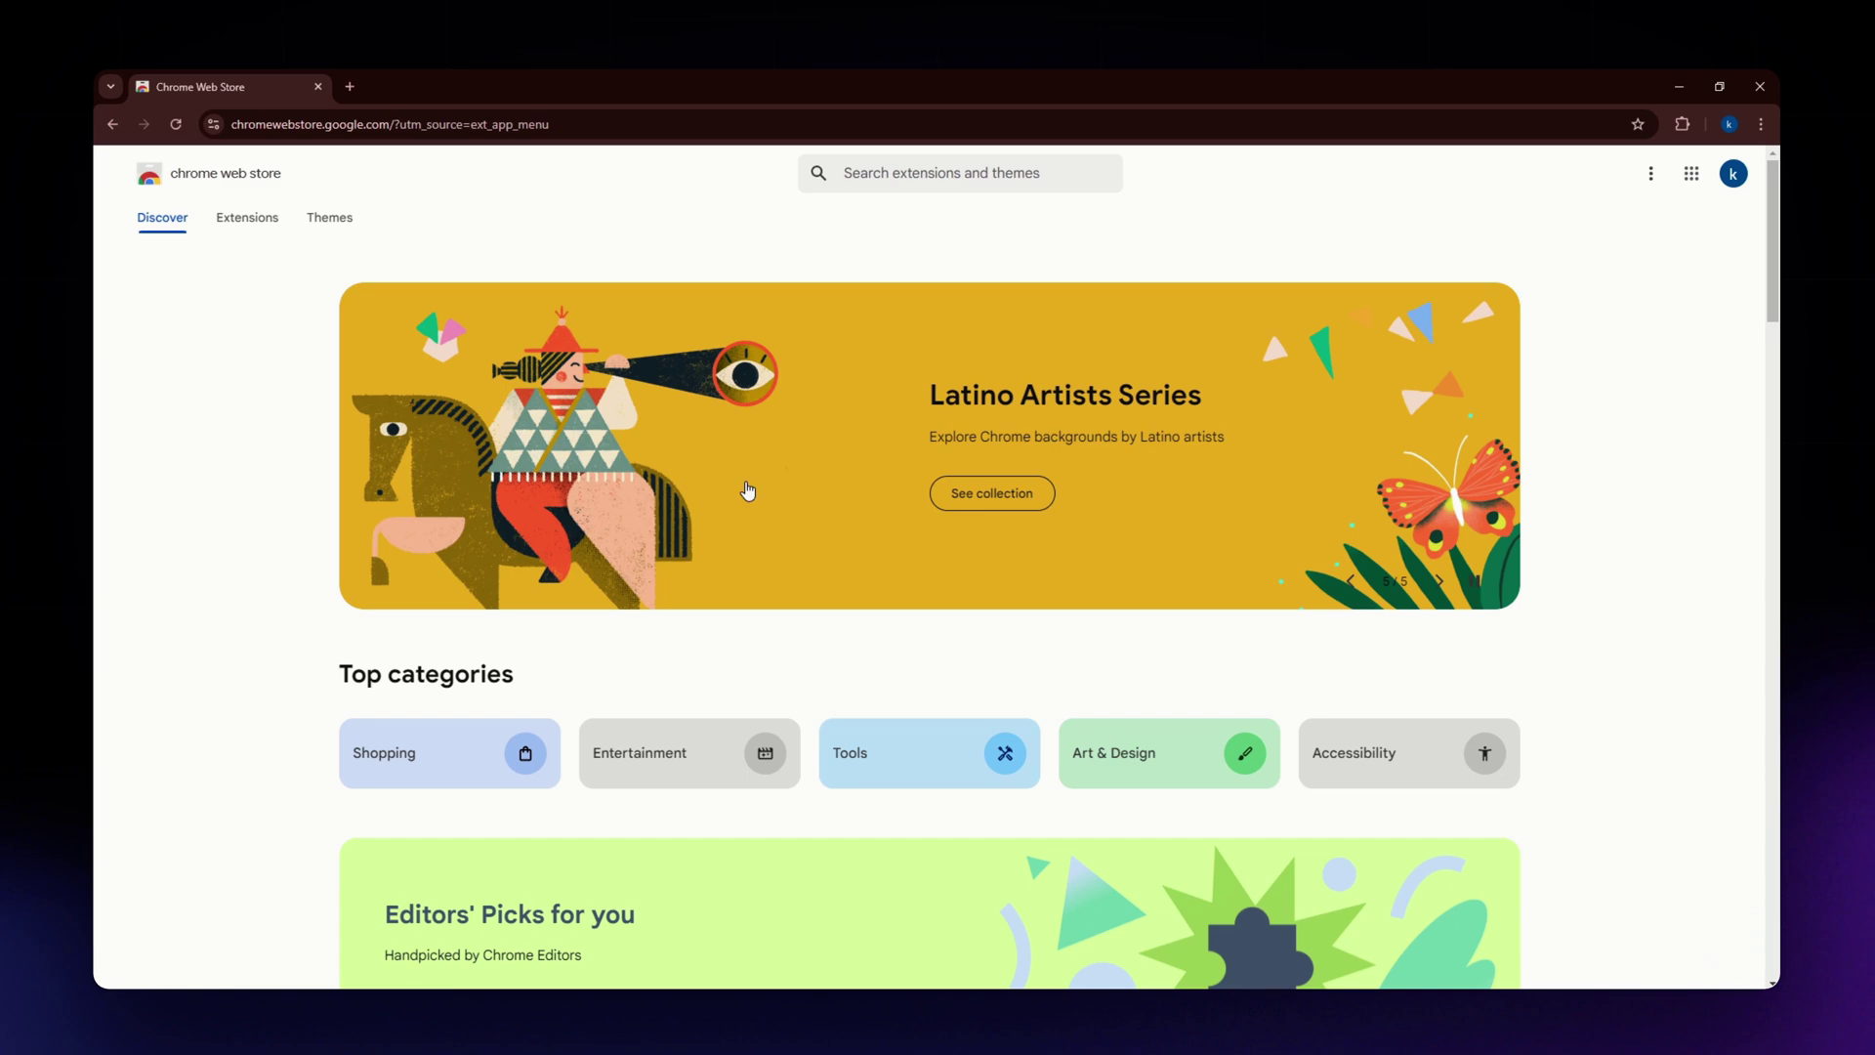
# Search the Chrome Web Store for 'adblock' extensions.
pyautogui.click(891, 173)
pyautogui.write('adblo')
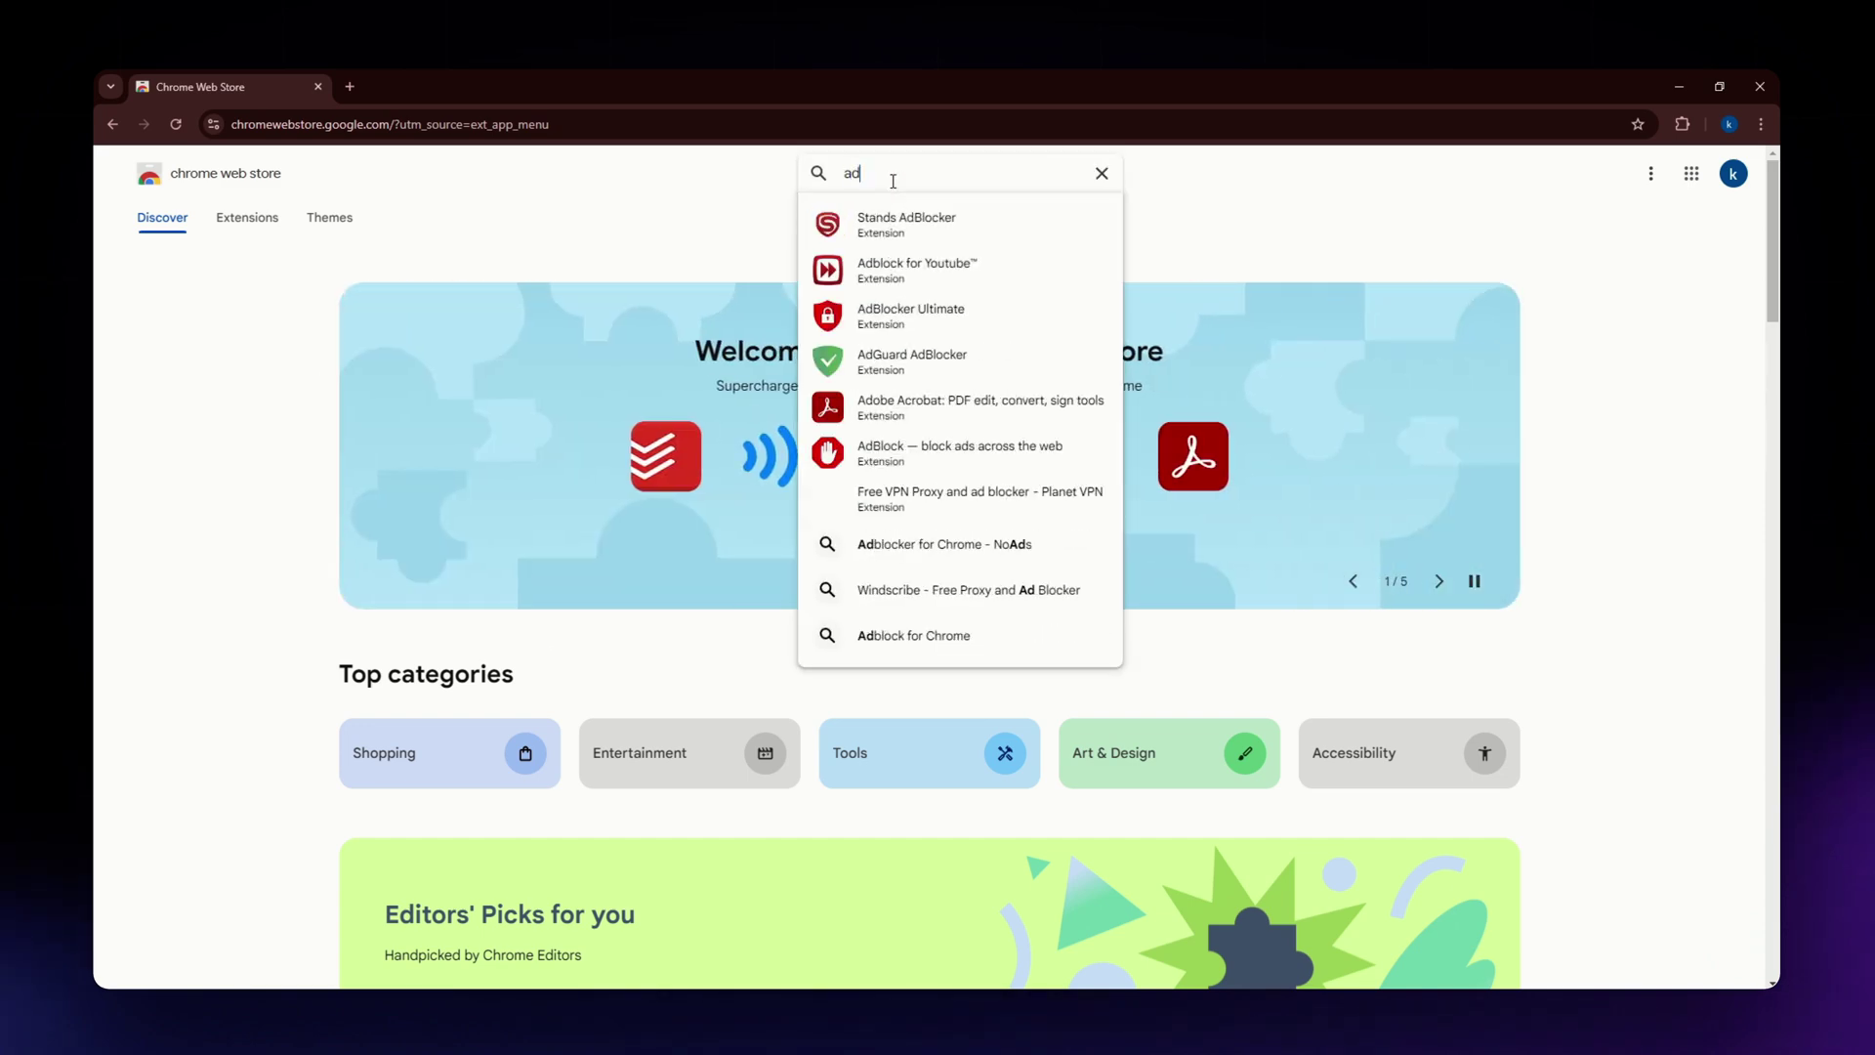
pyautogui.write('ck')
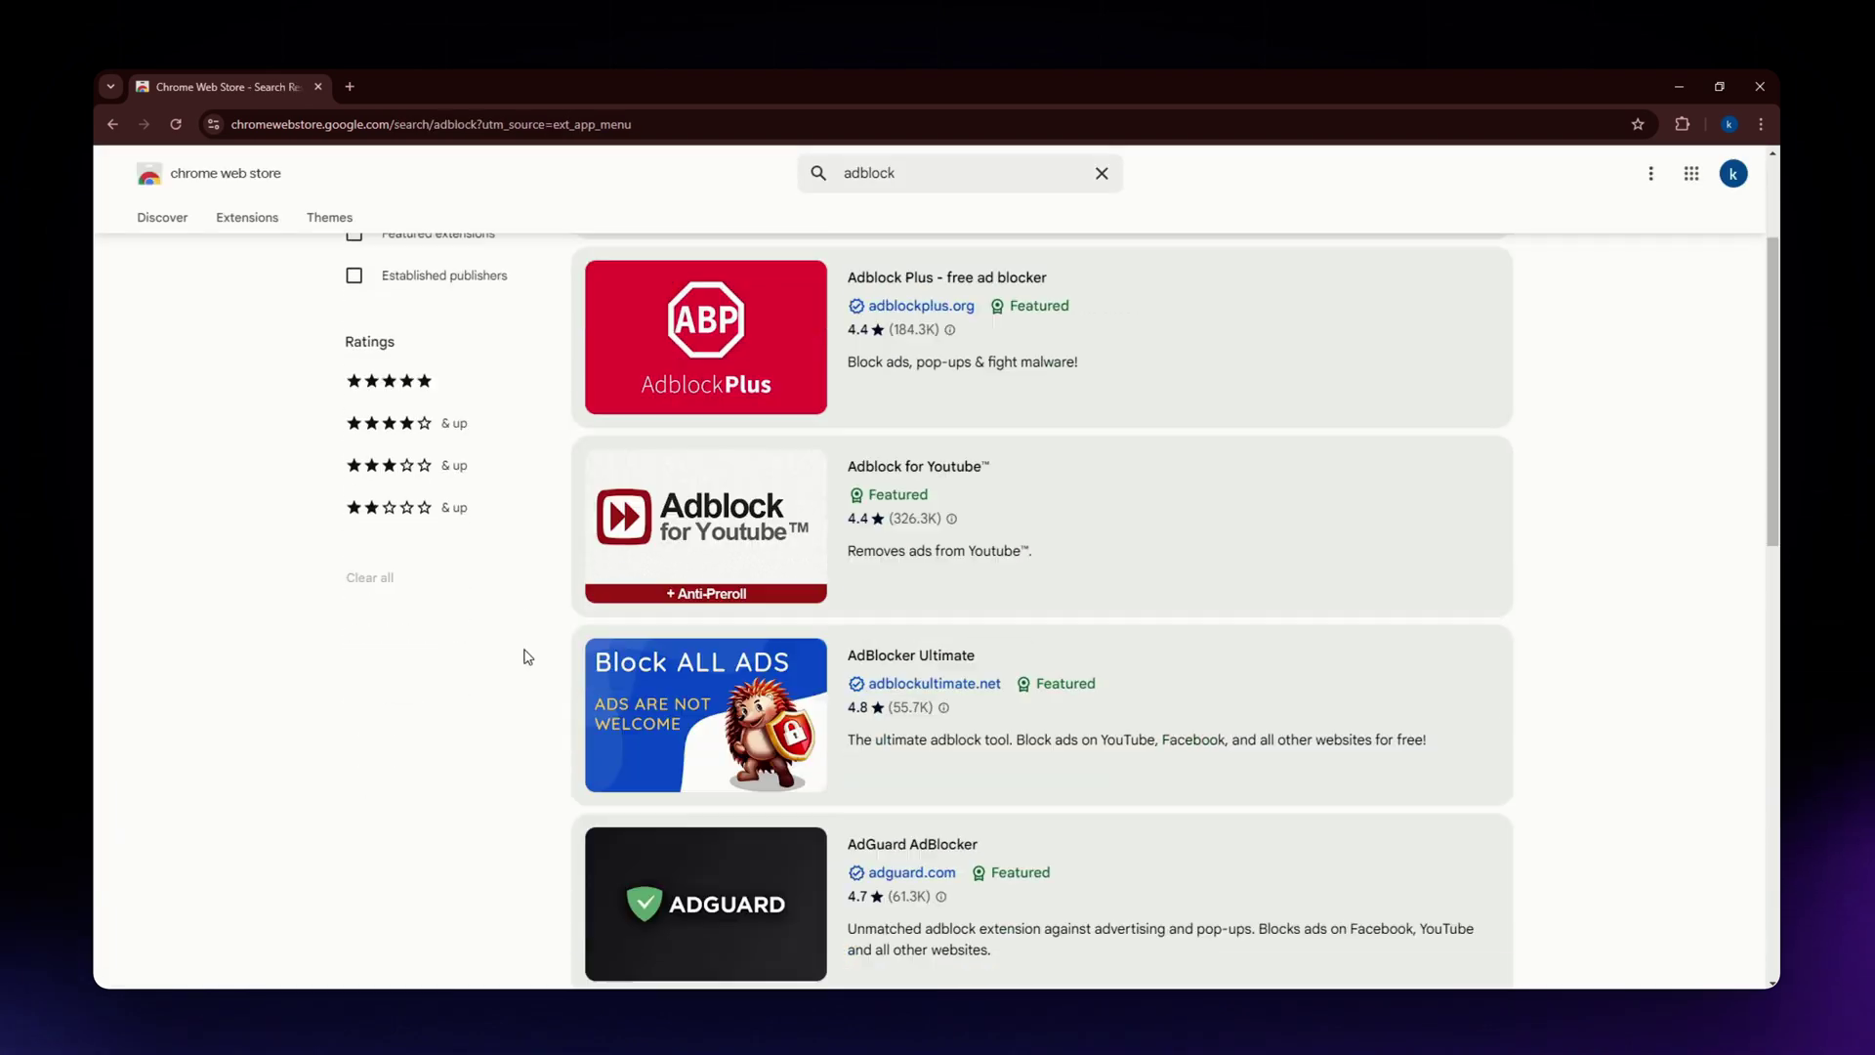
pyautogui.scroll(-3, 554, 653)
pyautogui.scroll(6, 519, 708)
pyautogui.scroll(2, 518, 707)
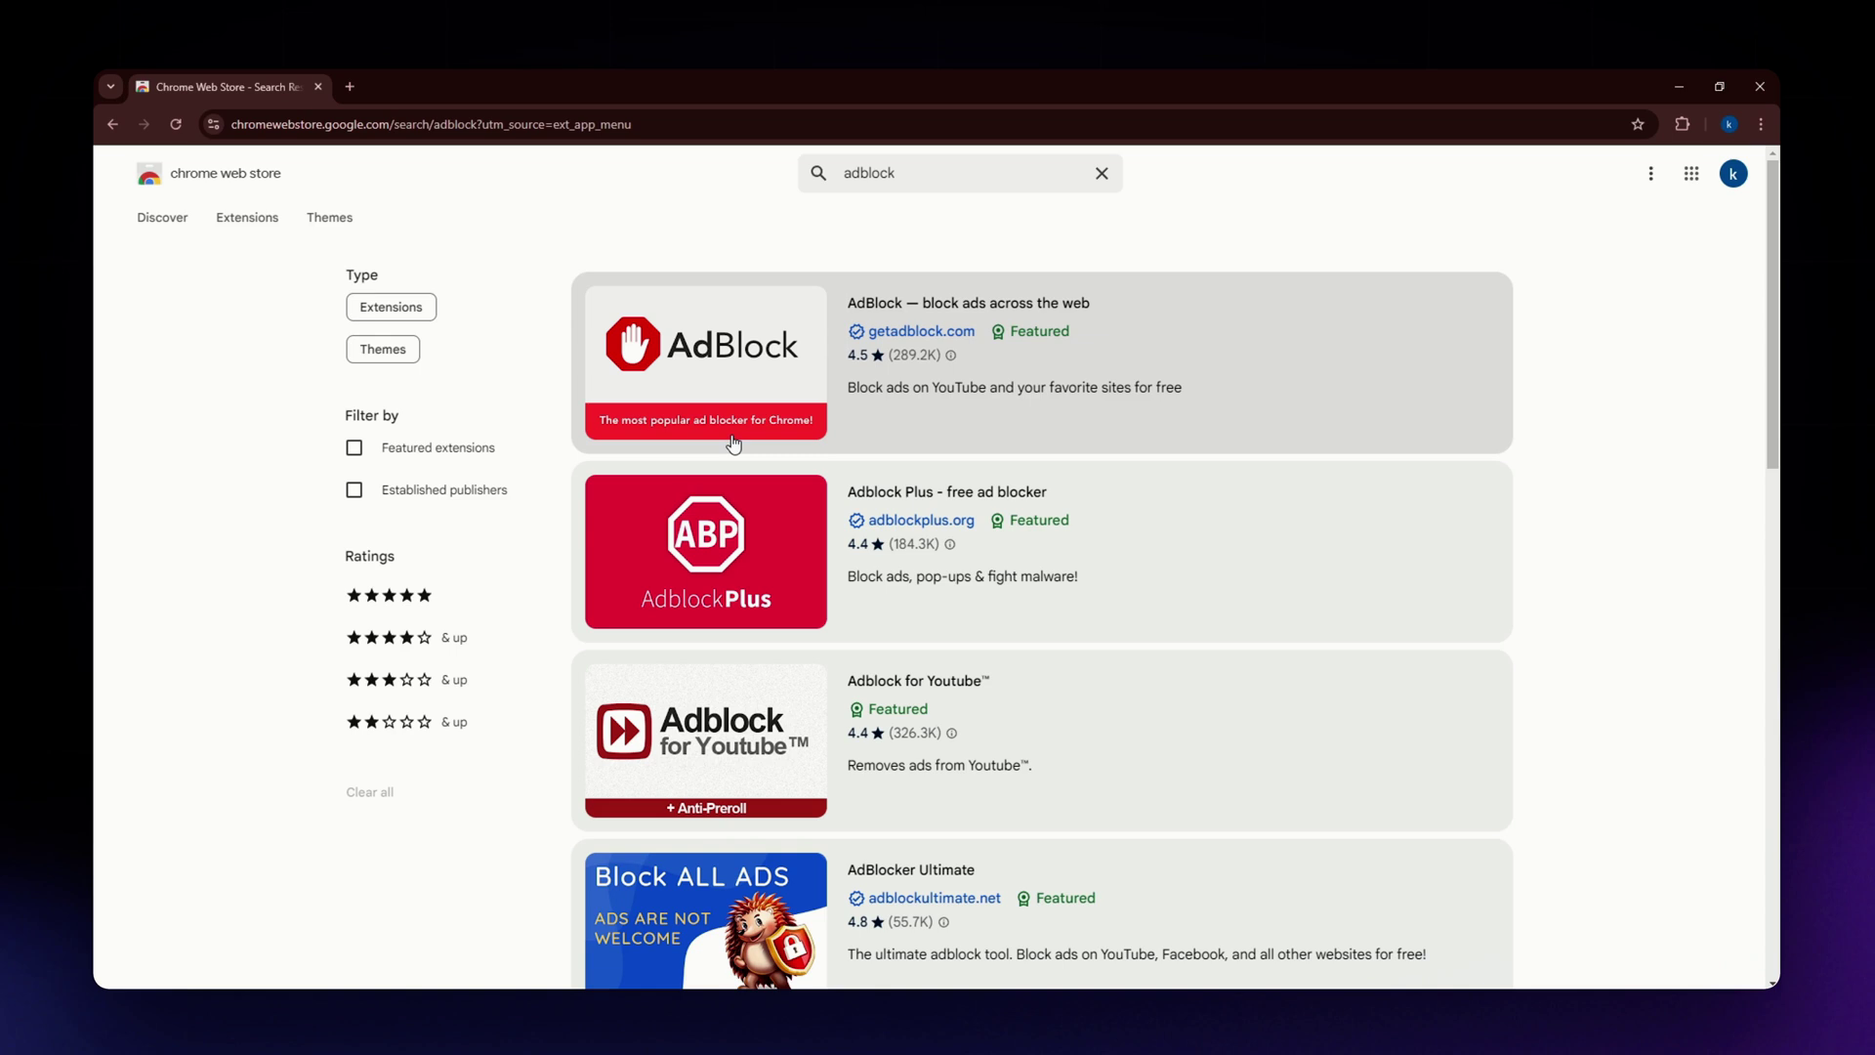
# Open the AdBlock extension's Web Store listing from the search results.
pyautogui.click(722, 343)
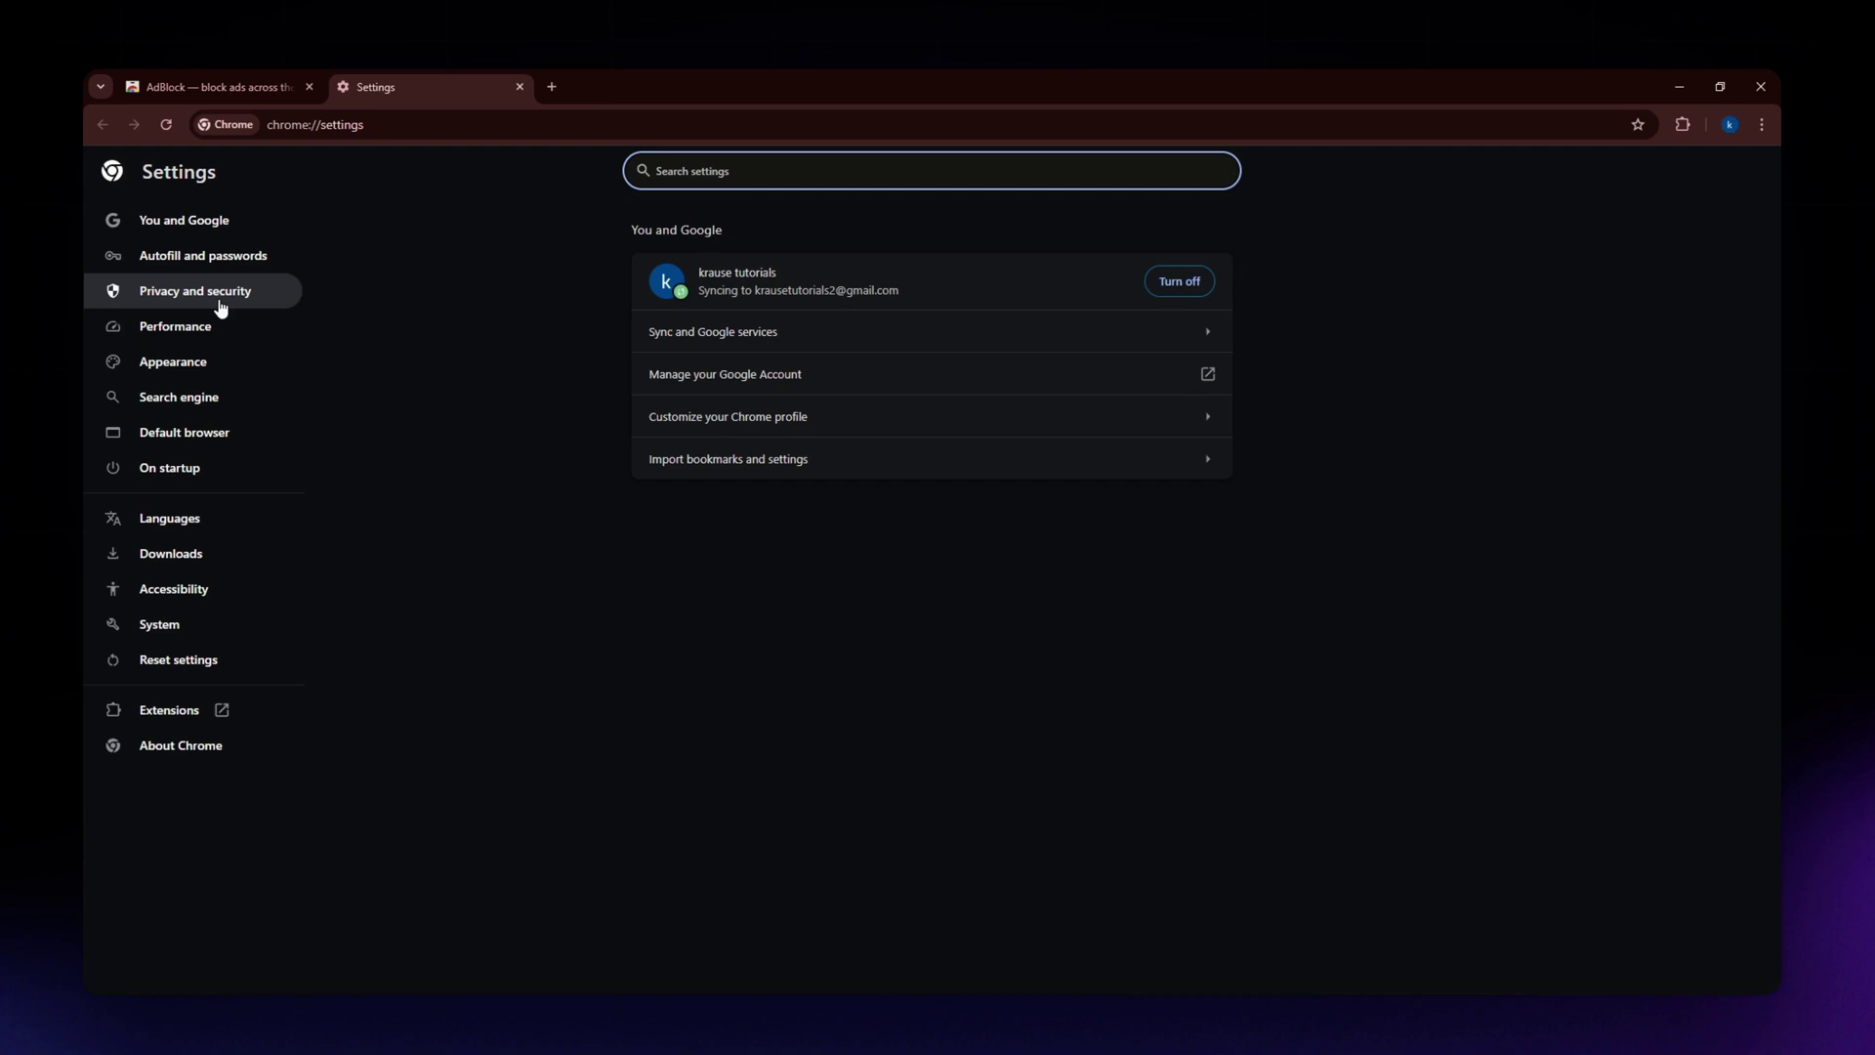
# Go to Privacy and security, then Site settings, and expand Additional content settings.
pyautogui.click(110, 305)
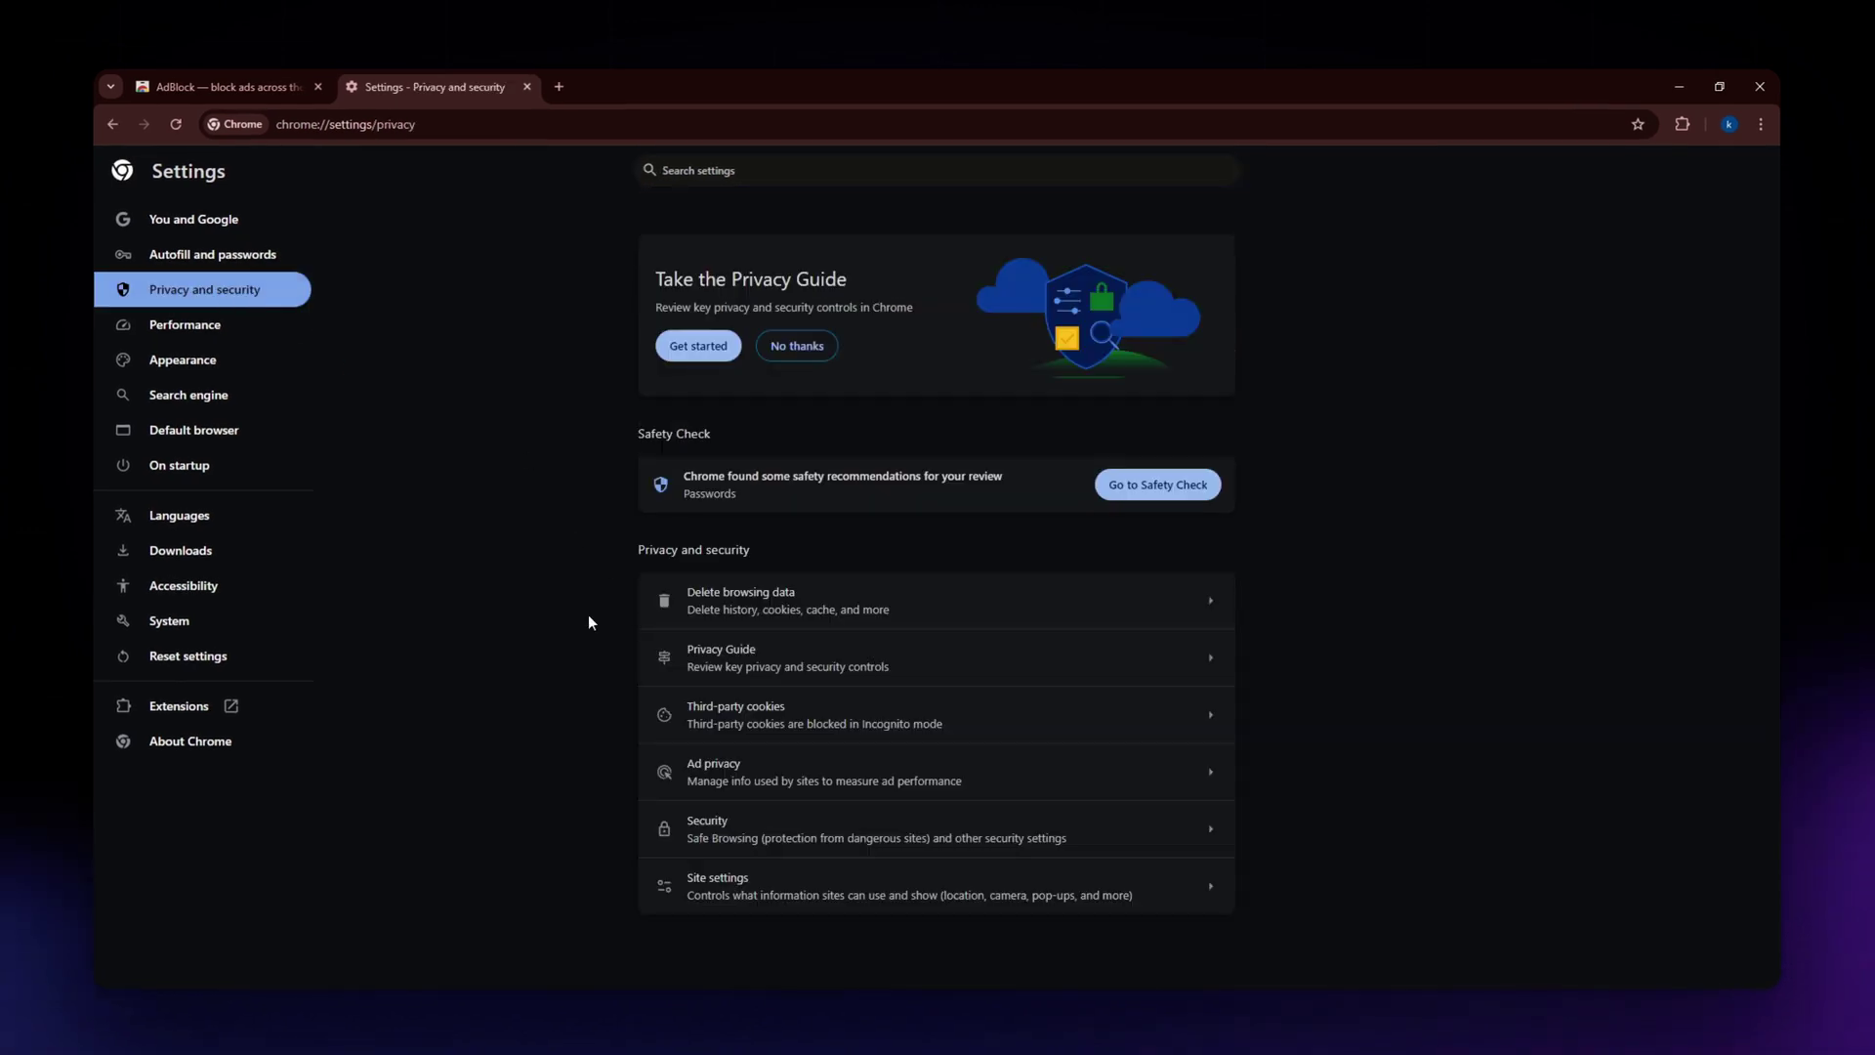
pyautogui.click(754, 886)
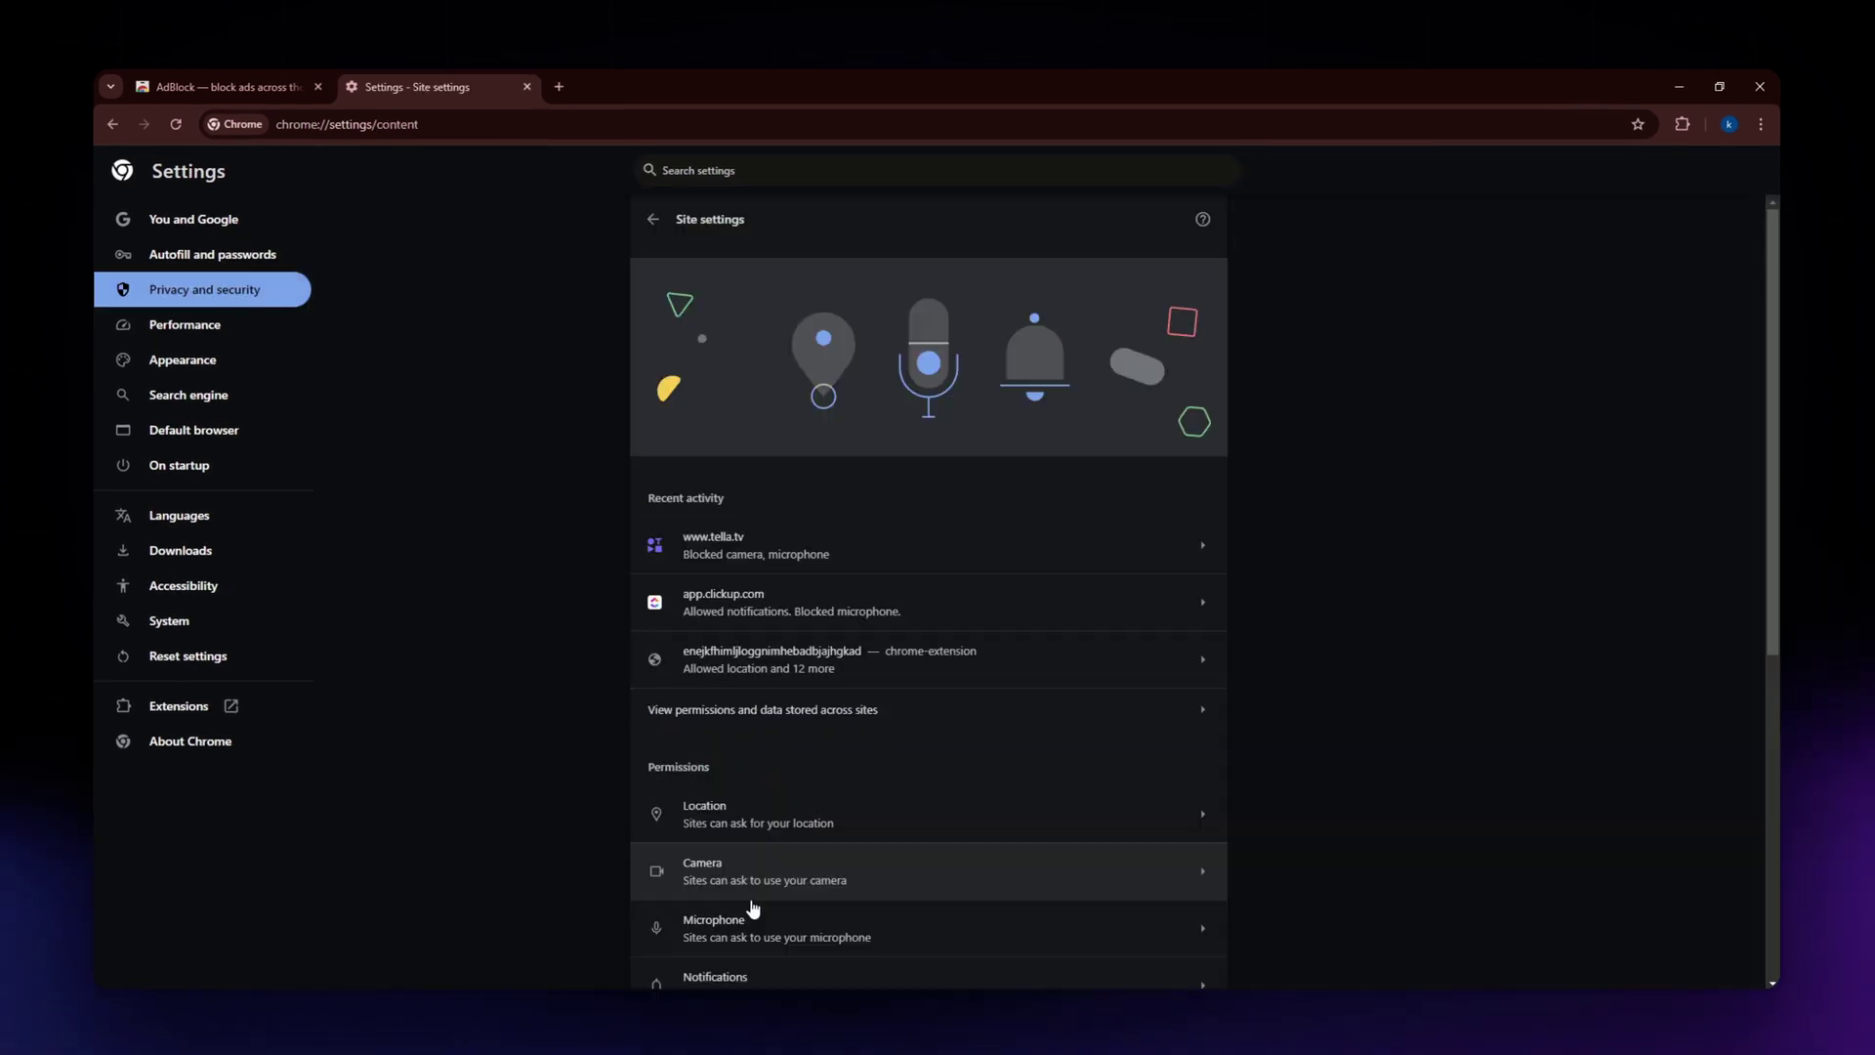
pyautogui.scroll(-5, 652, 741)
pyautogui.scroll(-5, 555, 750)
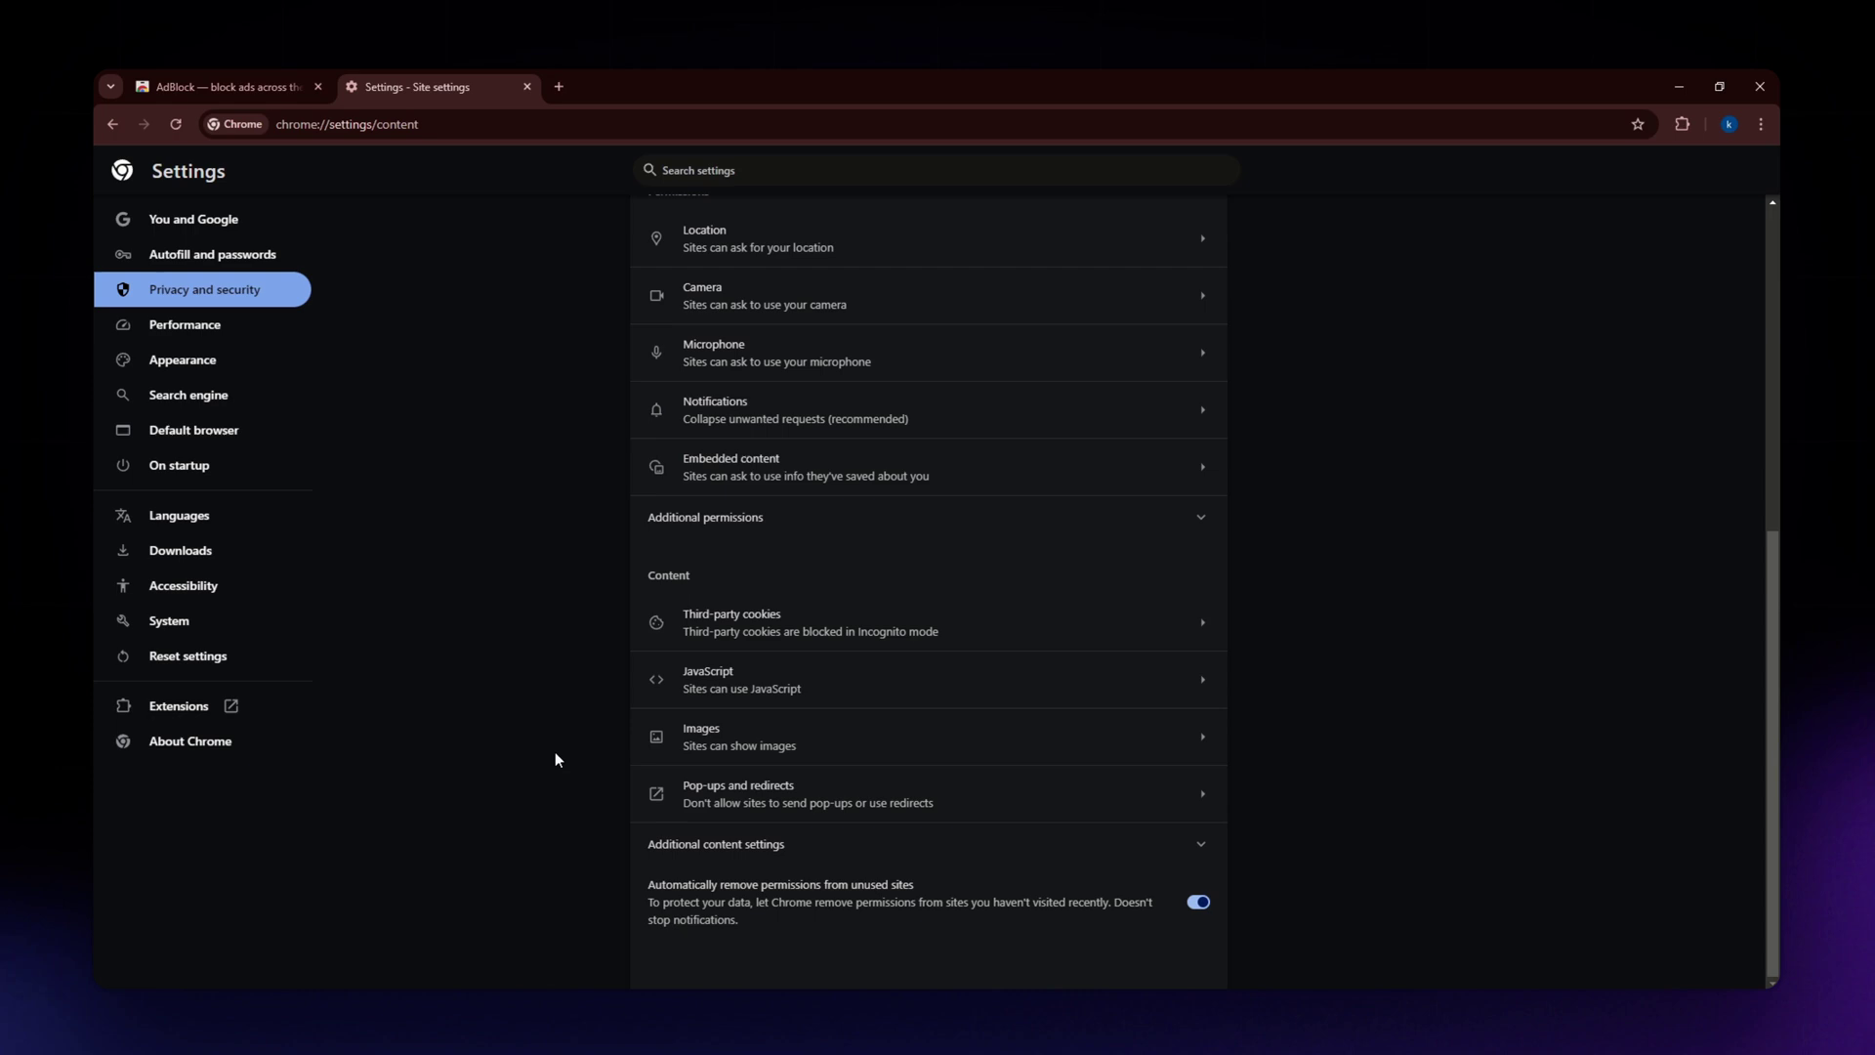
pyautogui.click(731, 850)
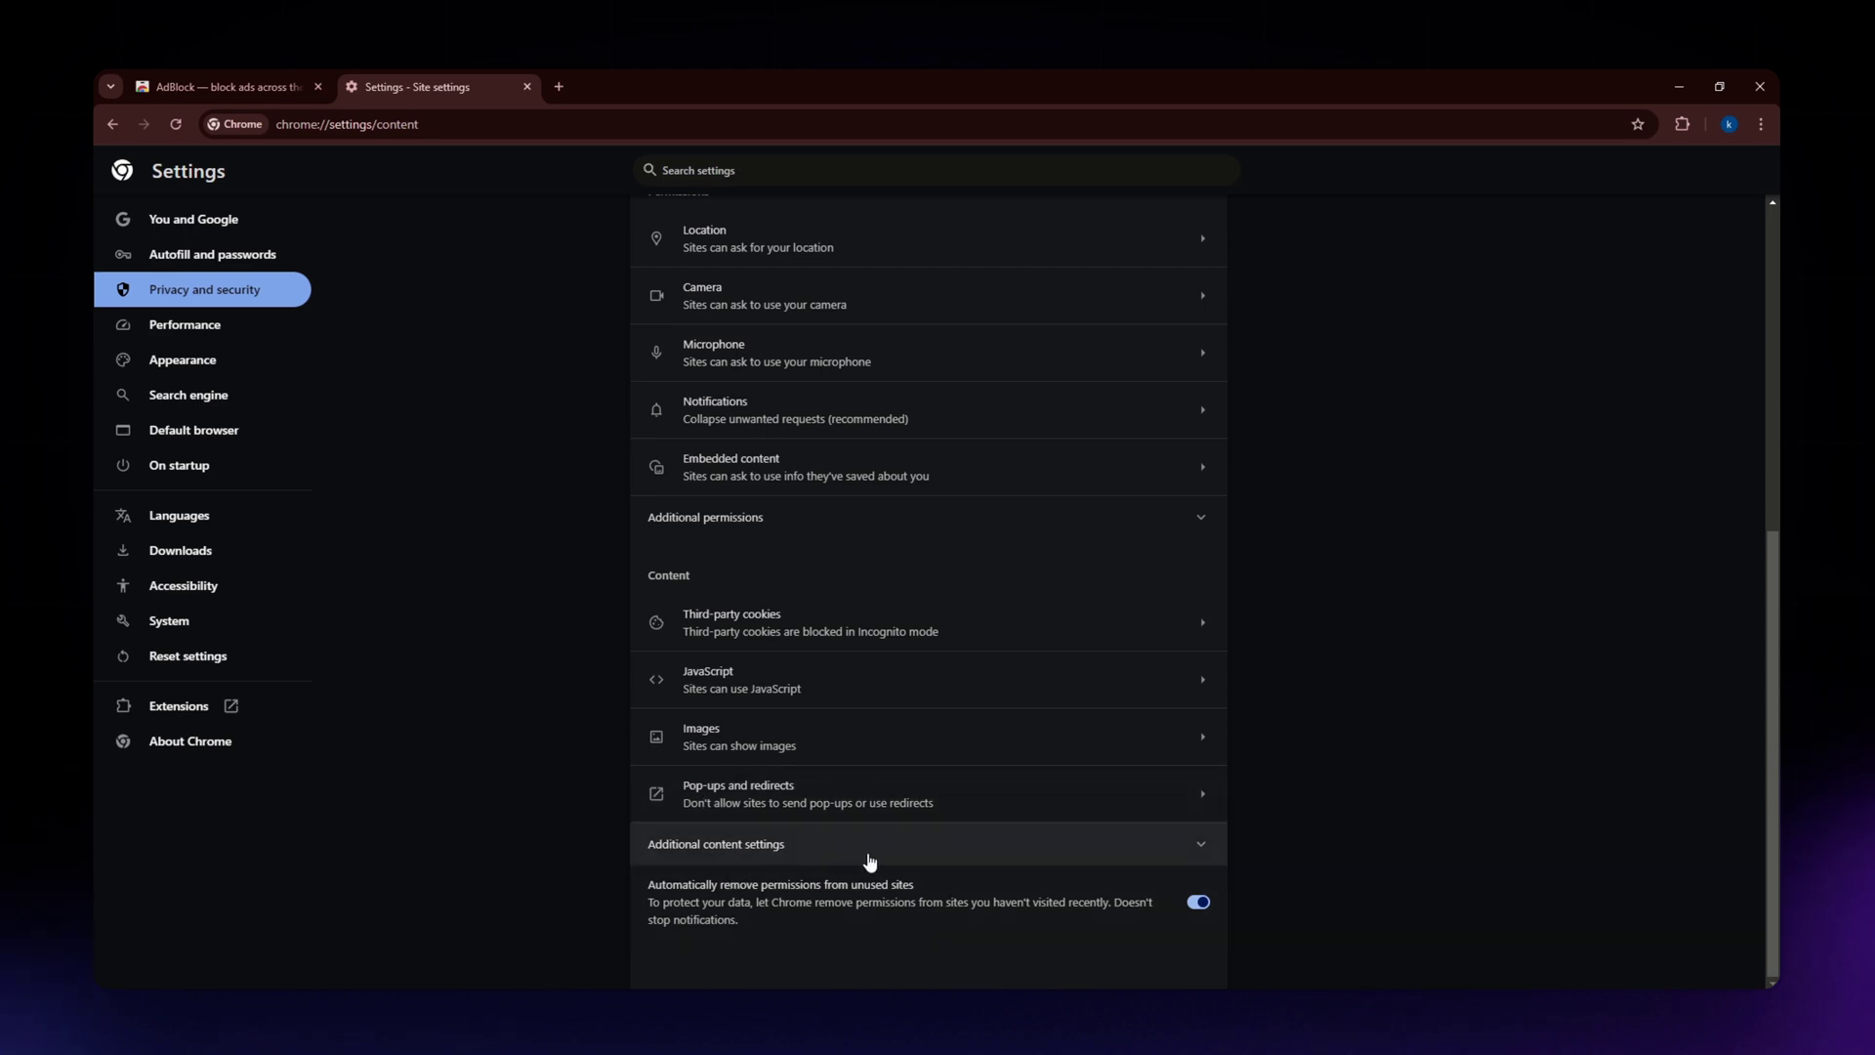
pyautogui.scroll(-4, 863, 863)
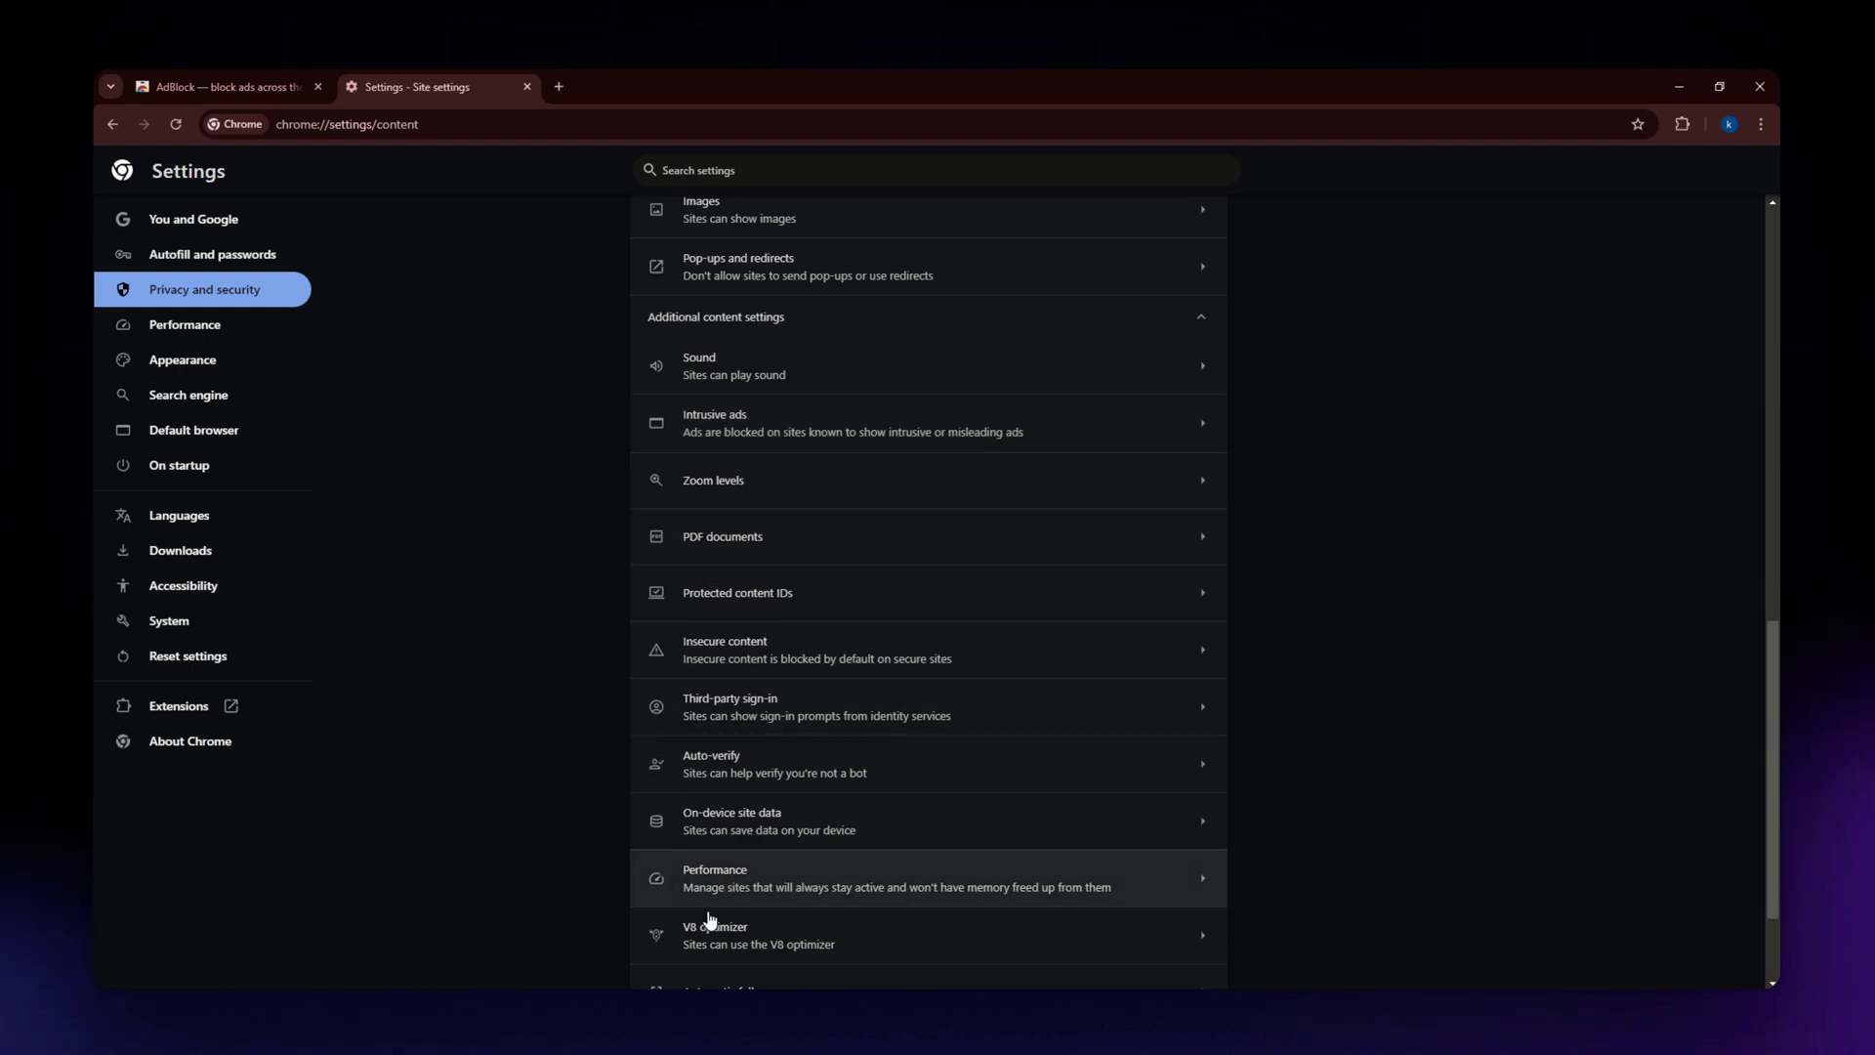
# Set Intrusive ads to 'Ads are blocked on sites known to show intrusive or misleading ads'.
pyautogui.click(755, 424)
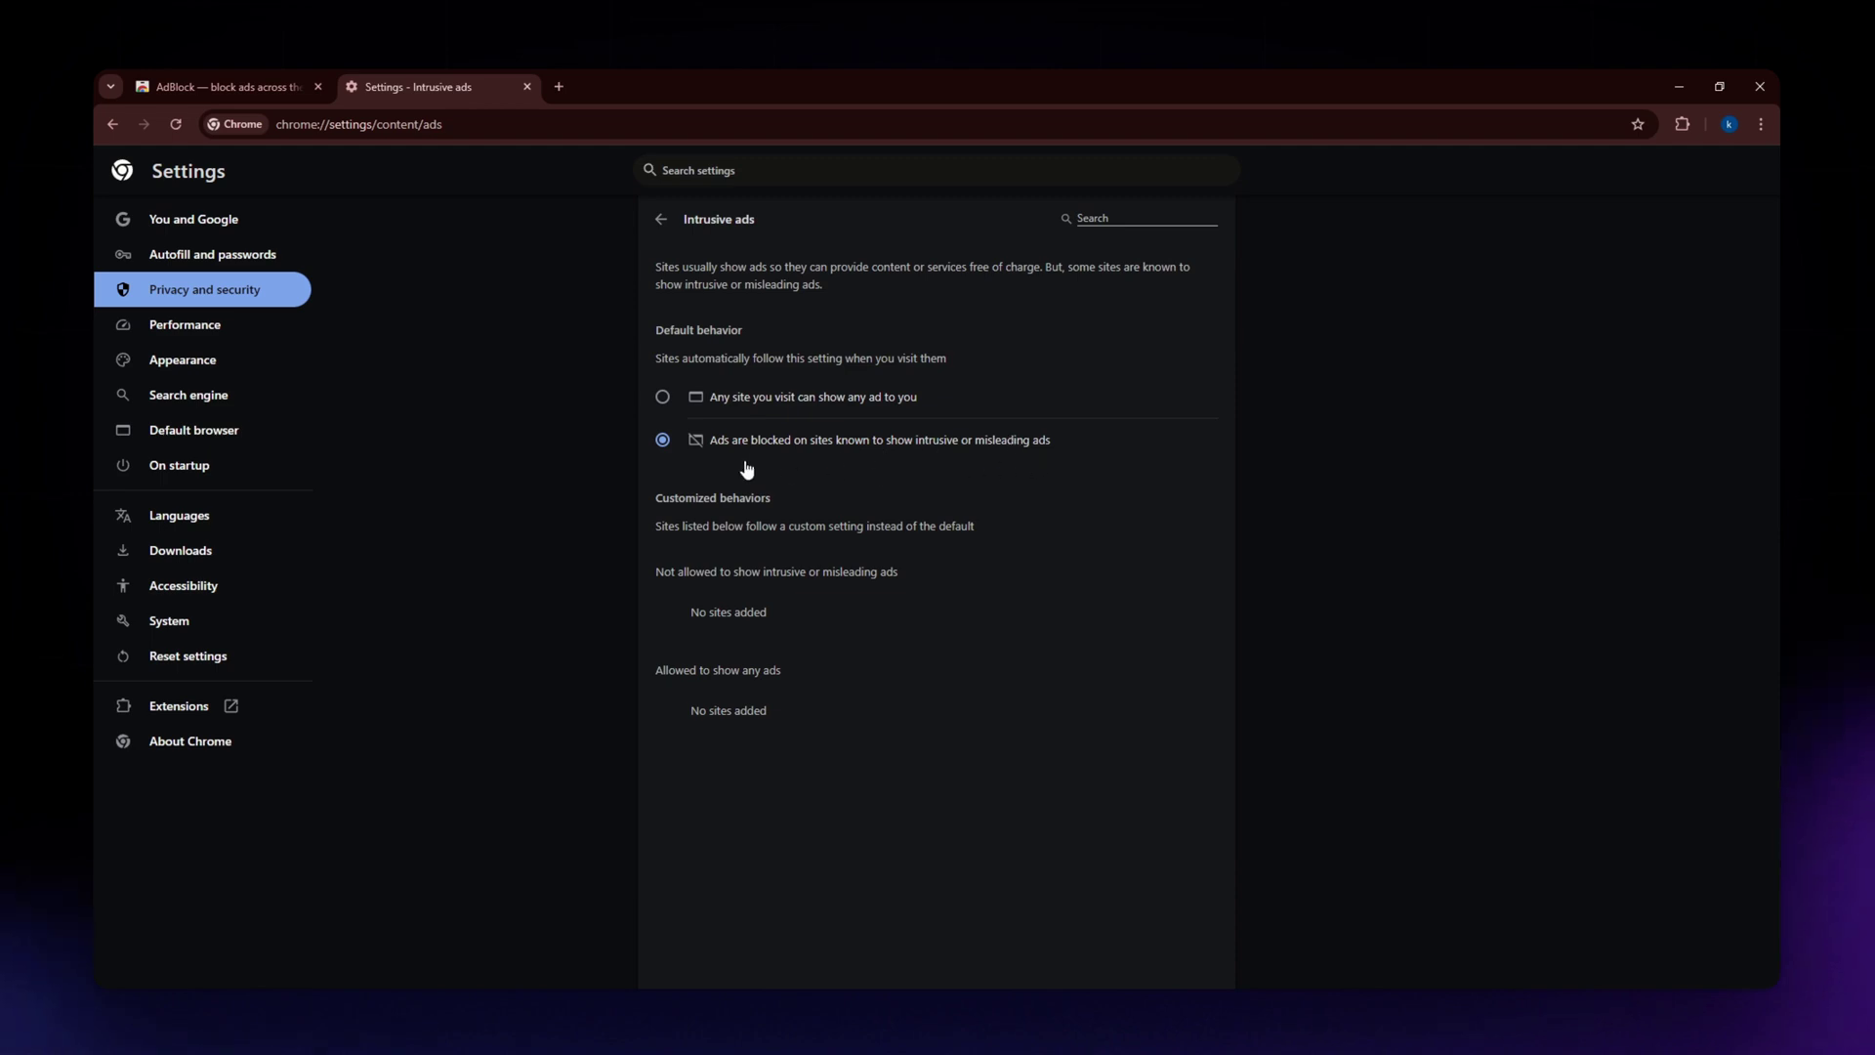
pyautogui.click(662, 397)
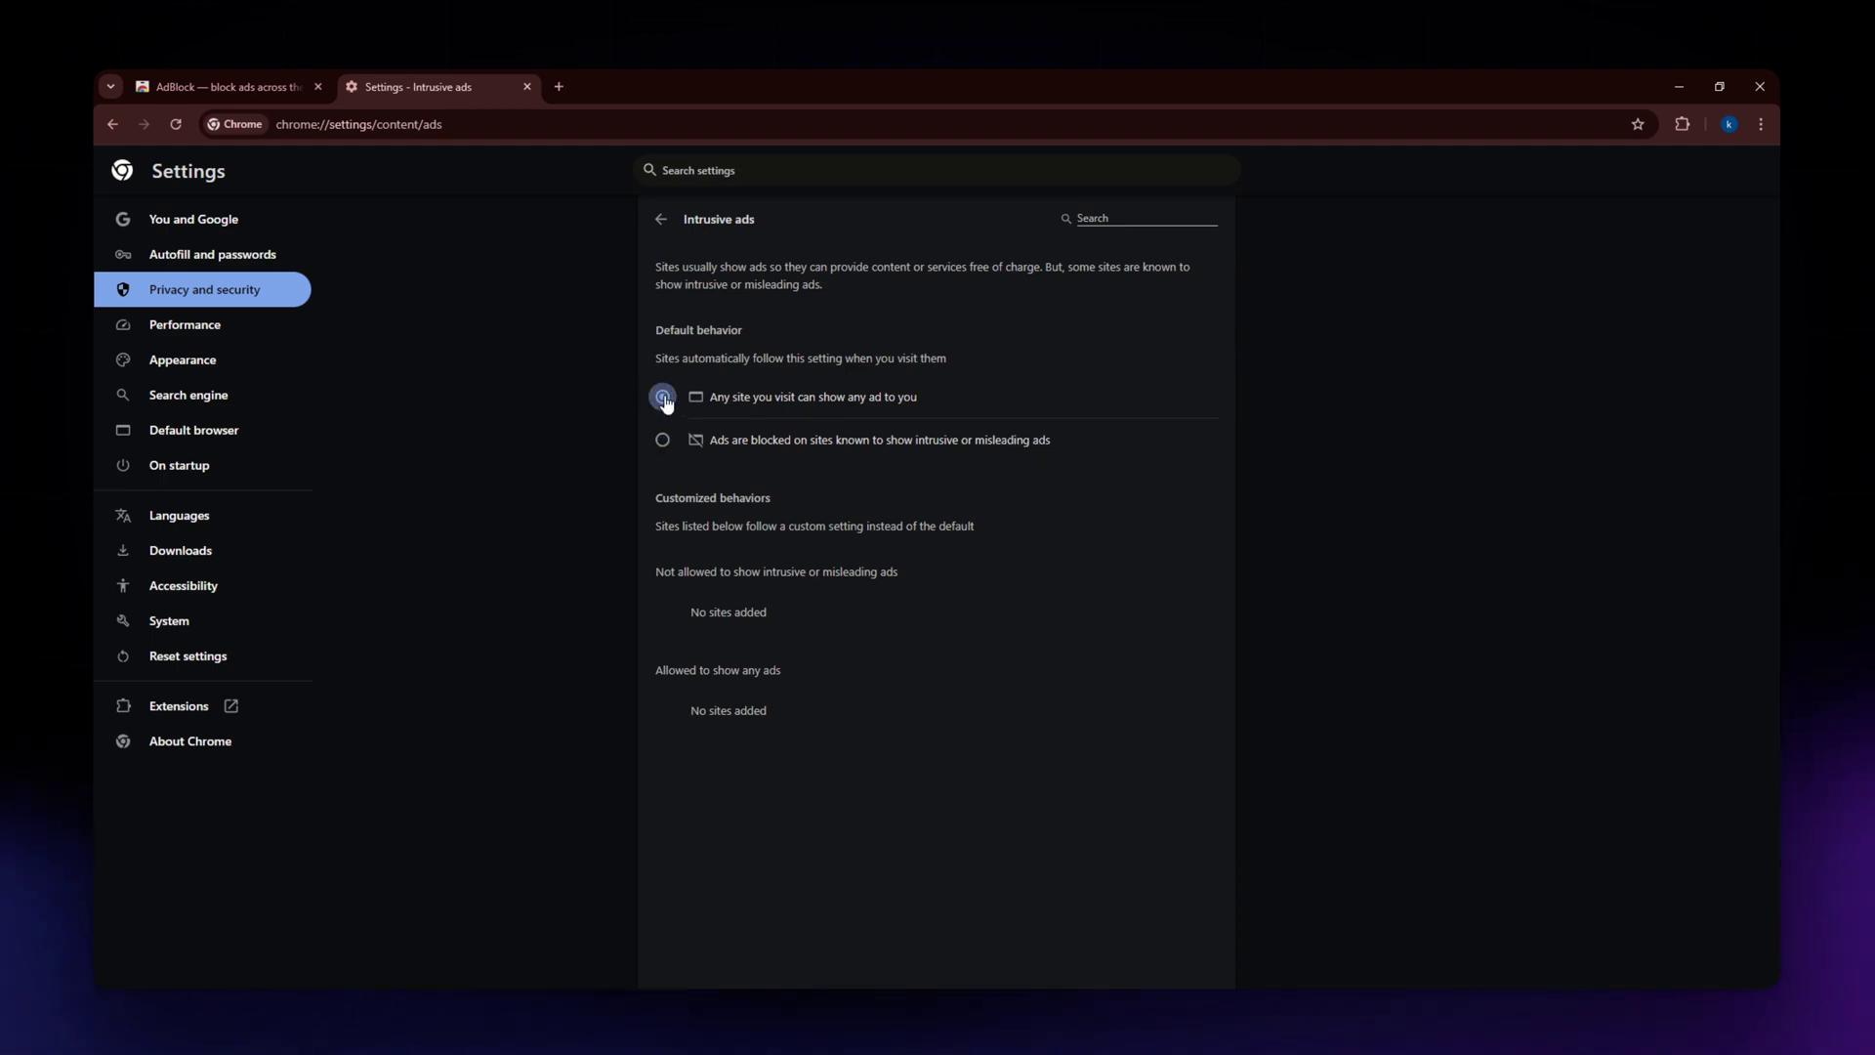
pyautogui.click(662, 439)
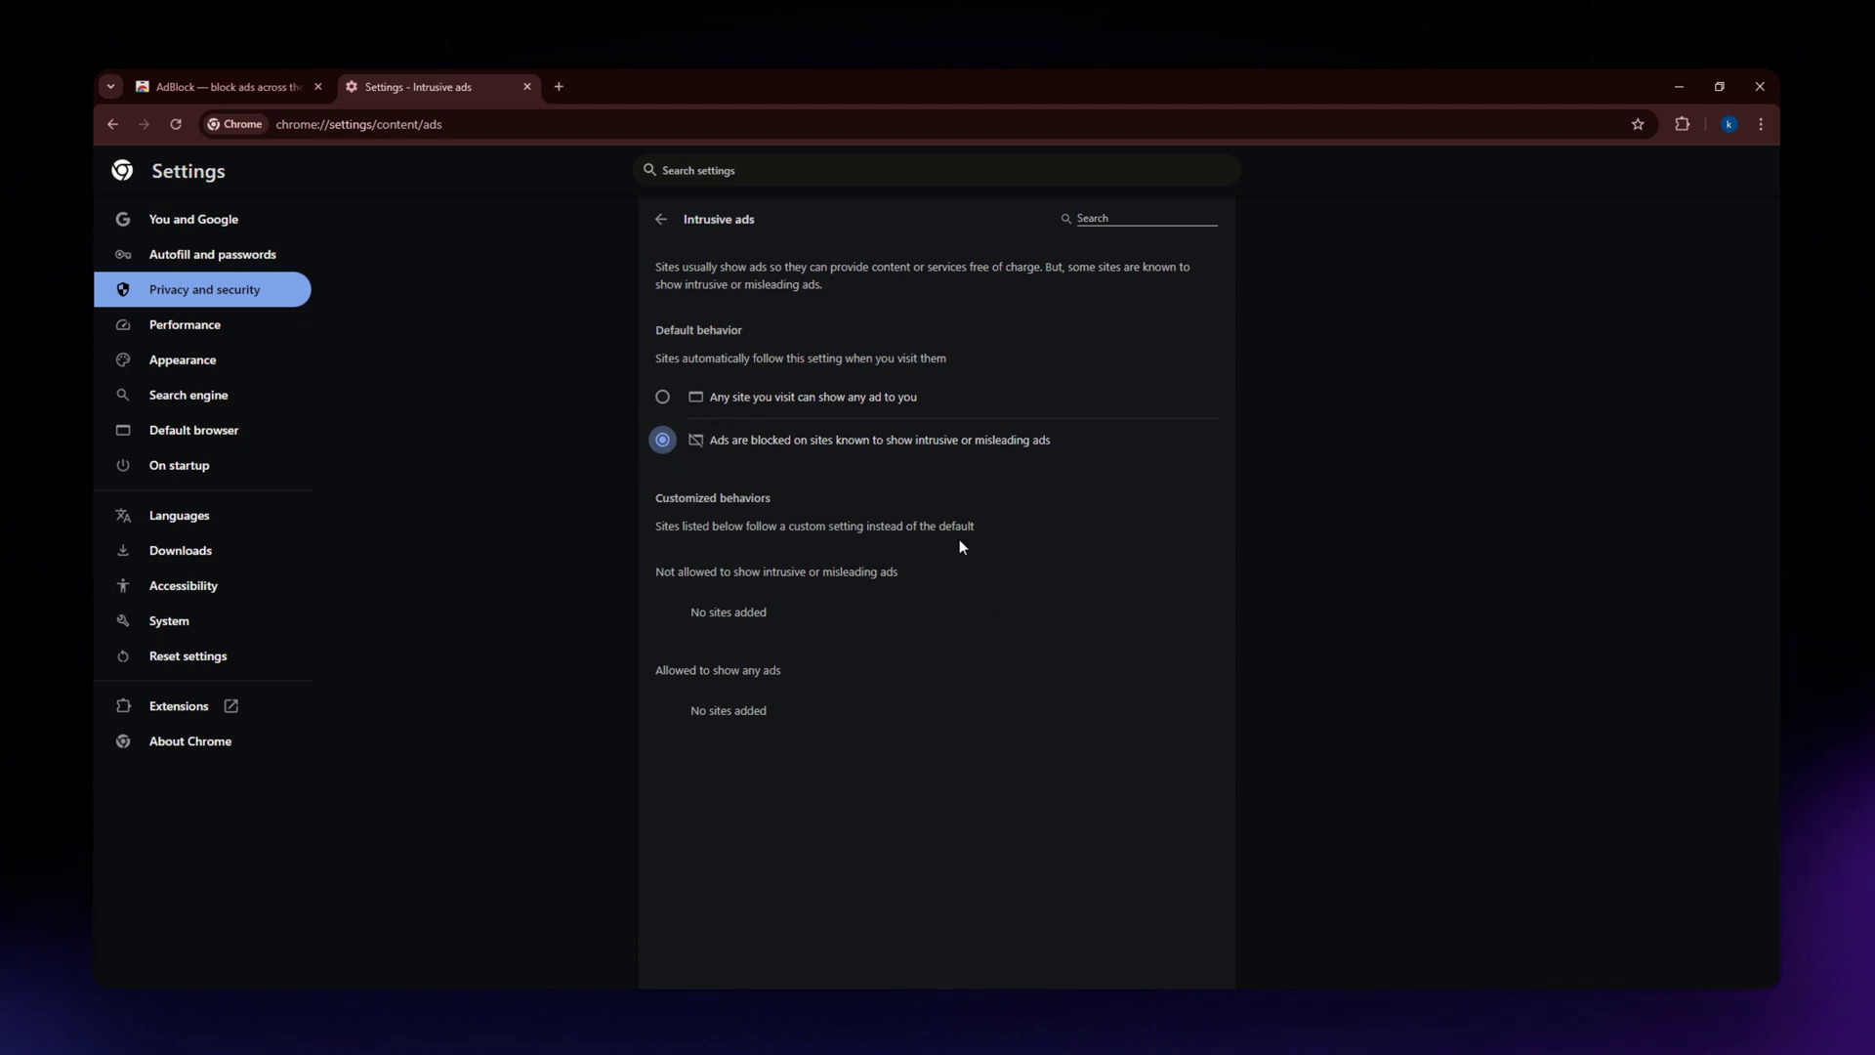
pyautogui.click(660, 220)
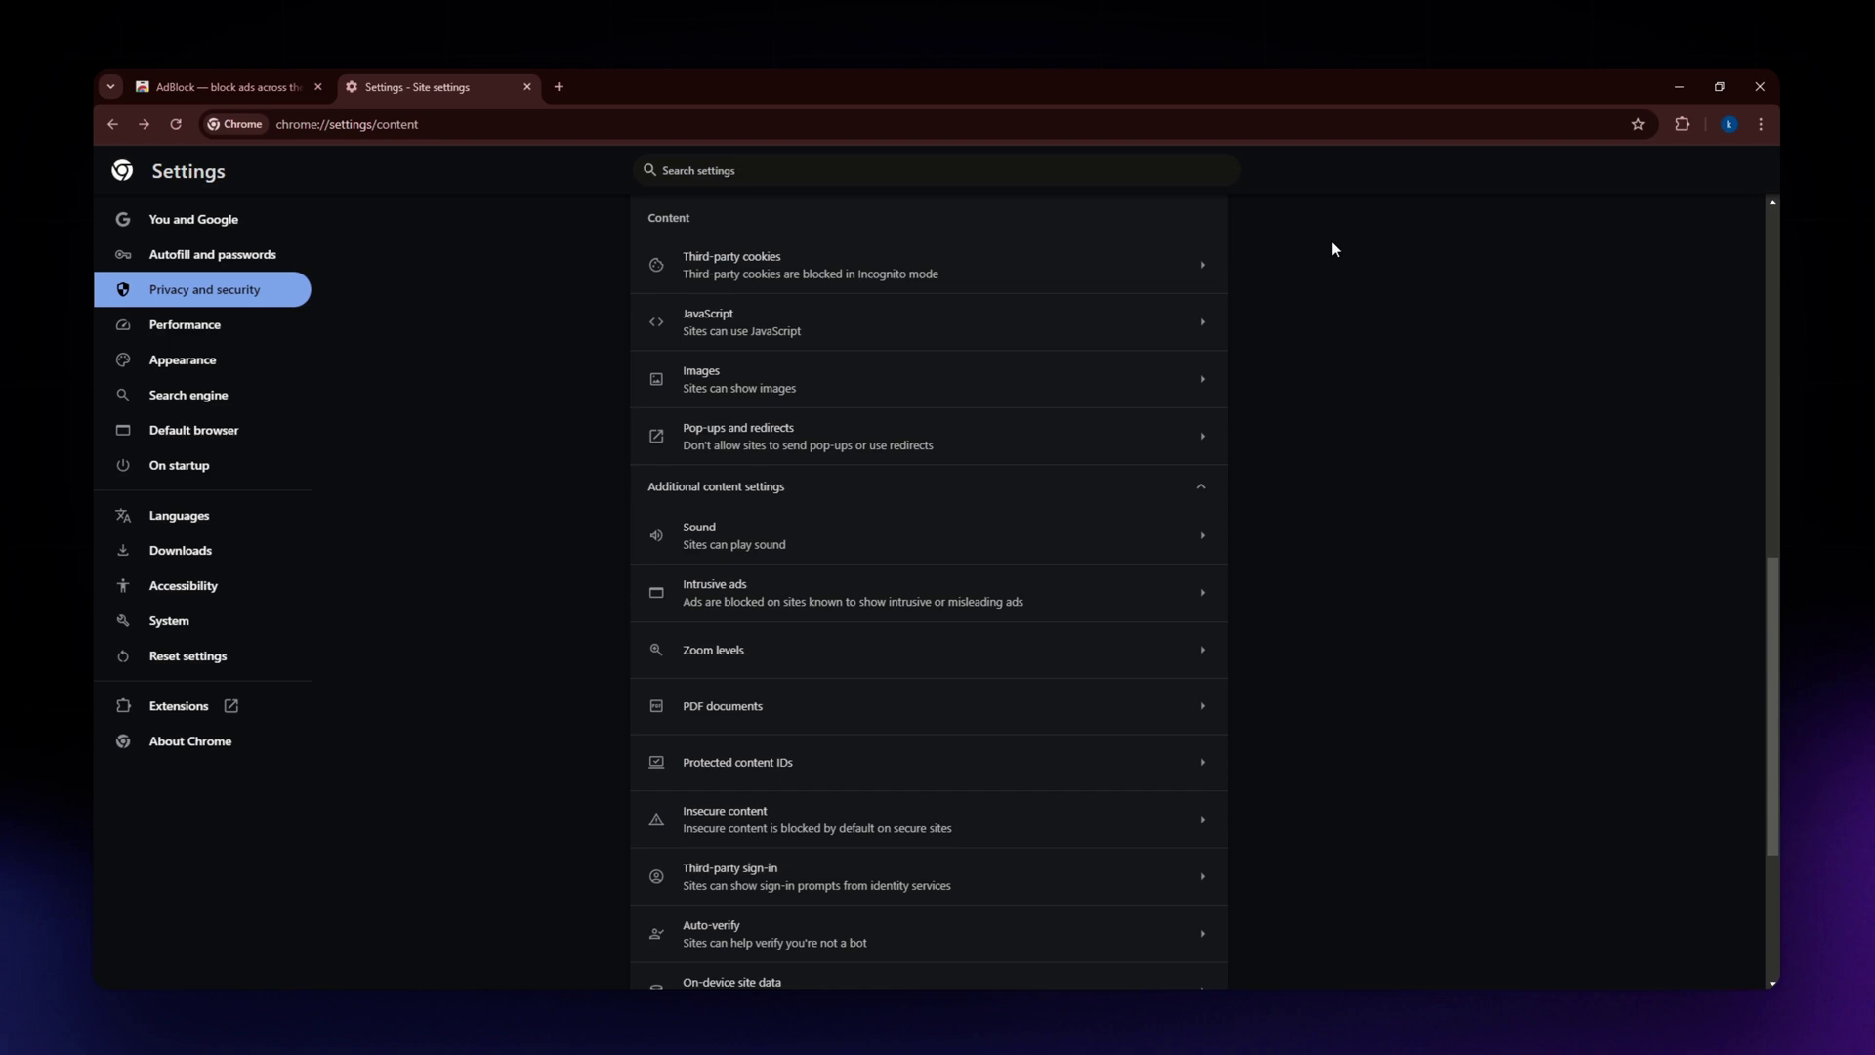
# Return to the Privacy and security page from the Settings sidebar.
pyautogui.click(235, 291)
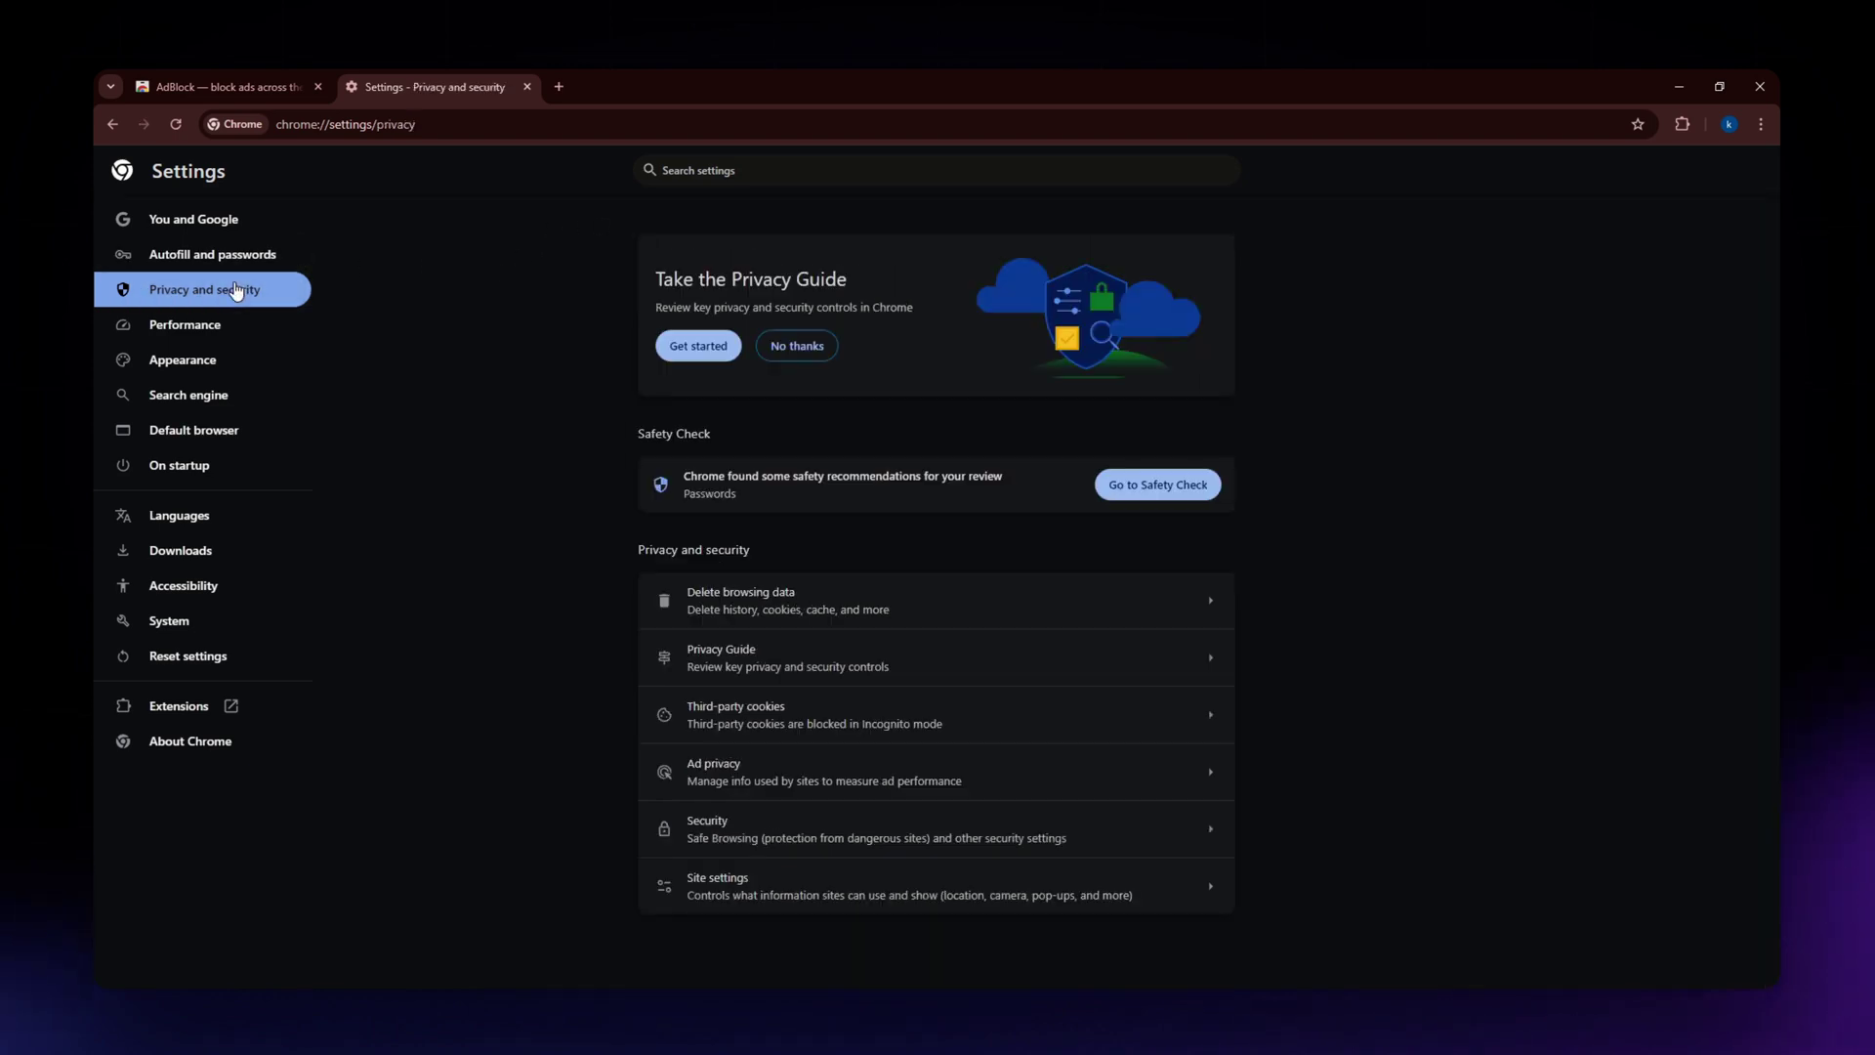